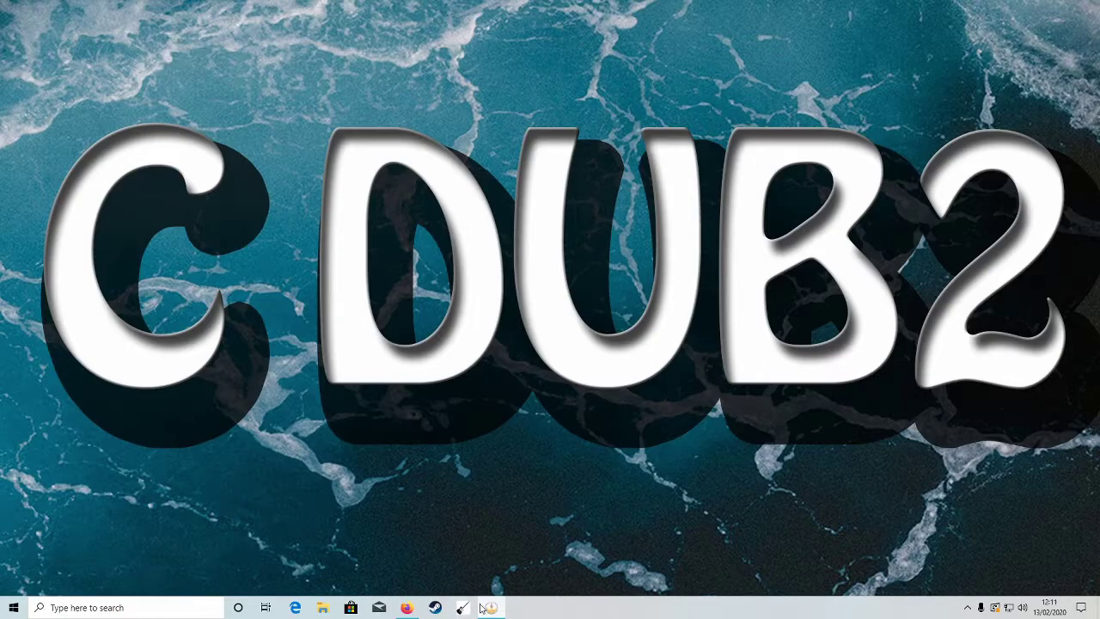
# - Start creating a new CustomsForge account in Firefox and accept the forum rules to continue registration
pyautogui.click(407, 608)
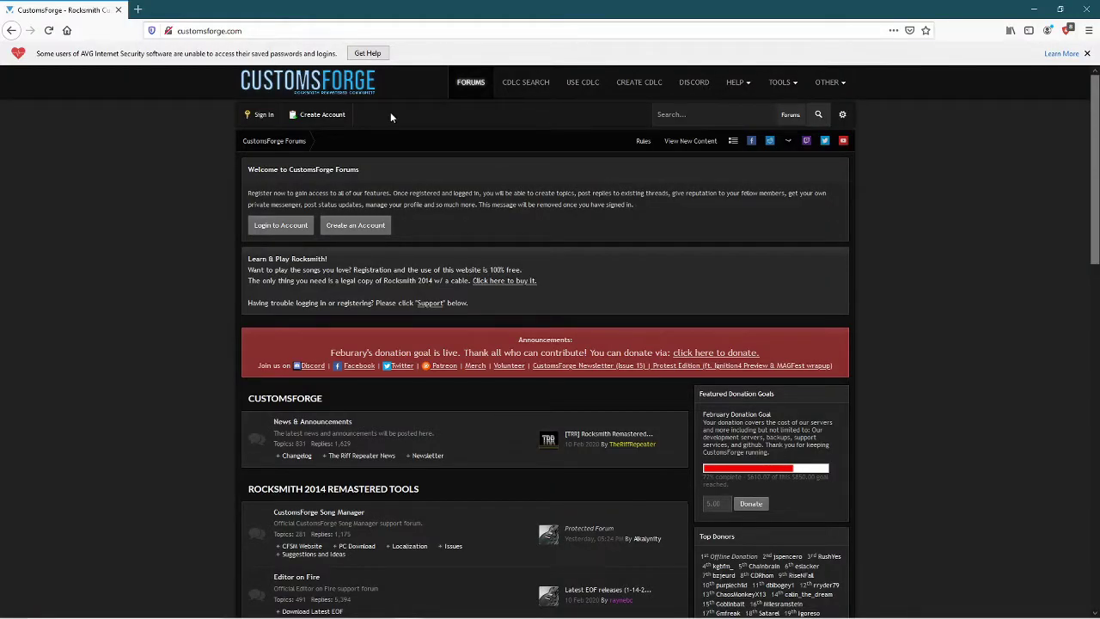
pyautogui.click(314, 119)
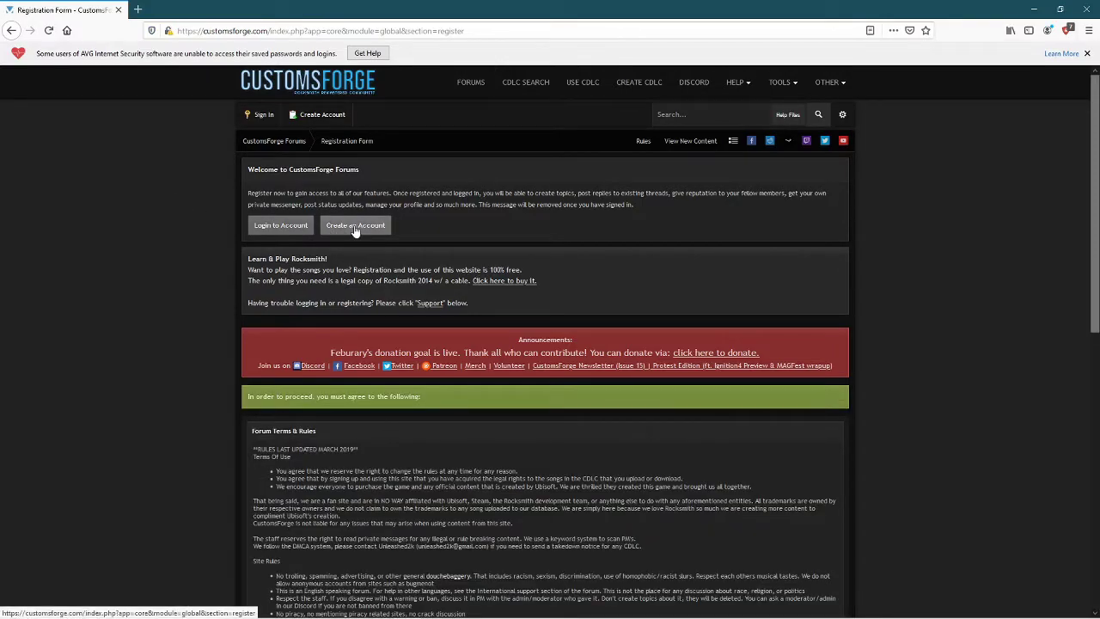
pyautogui.click(355, 225)
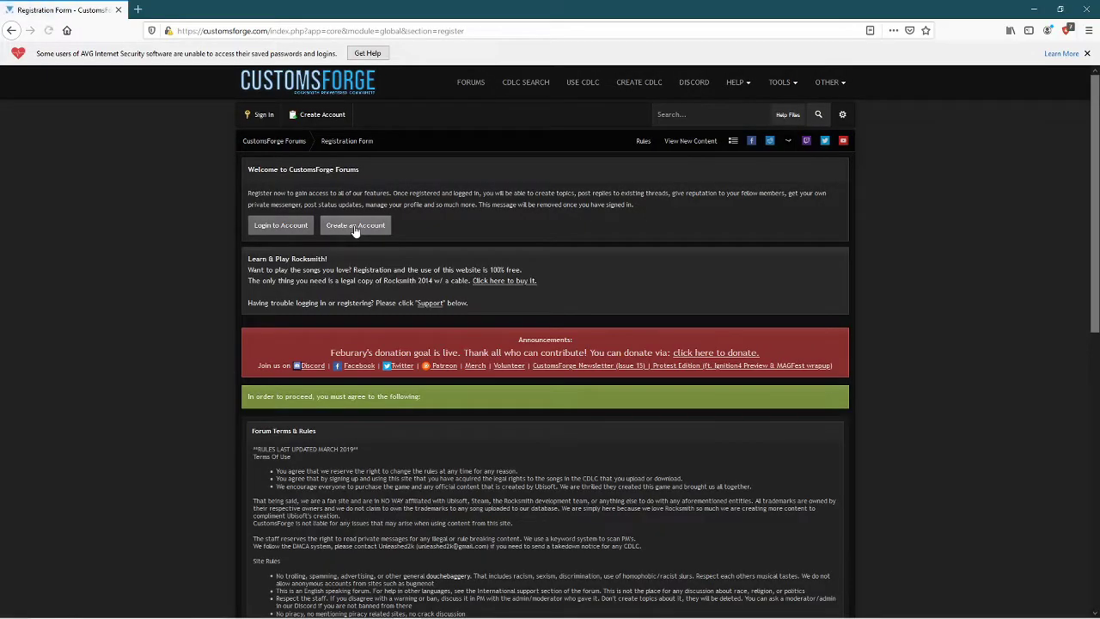
pyautogui.scroll(-2, 246, 266)
pyautogui.scroll(-4, 245, 266)
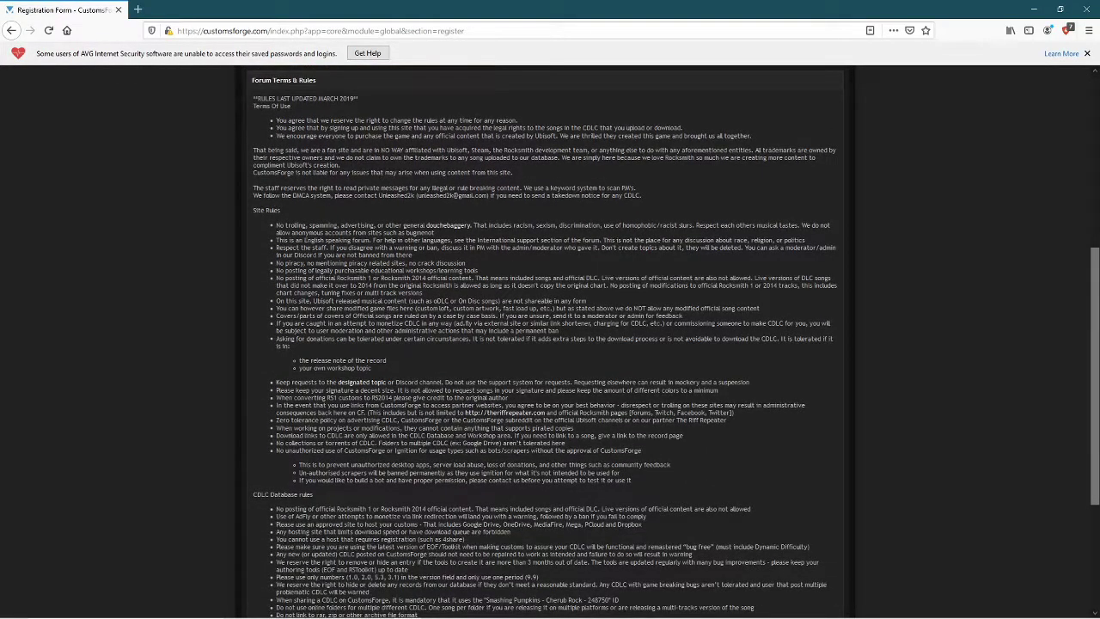
pyautogui.scroll(-4, 447, 241)
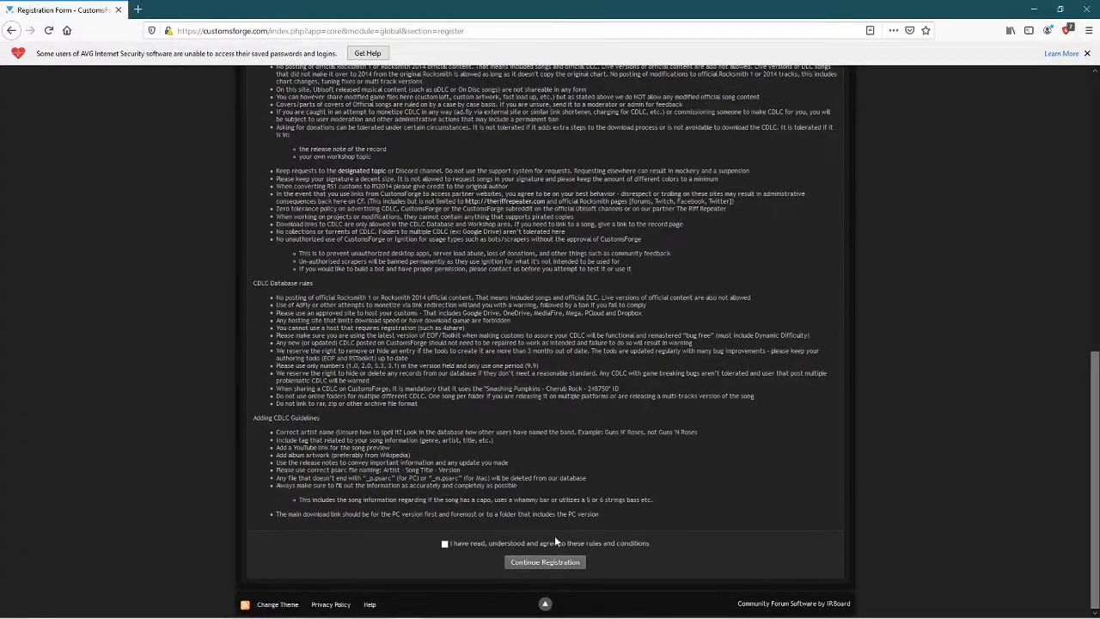
pyautogui.click(467, 543)
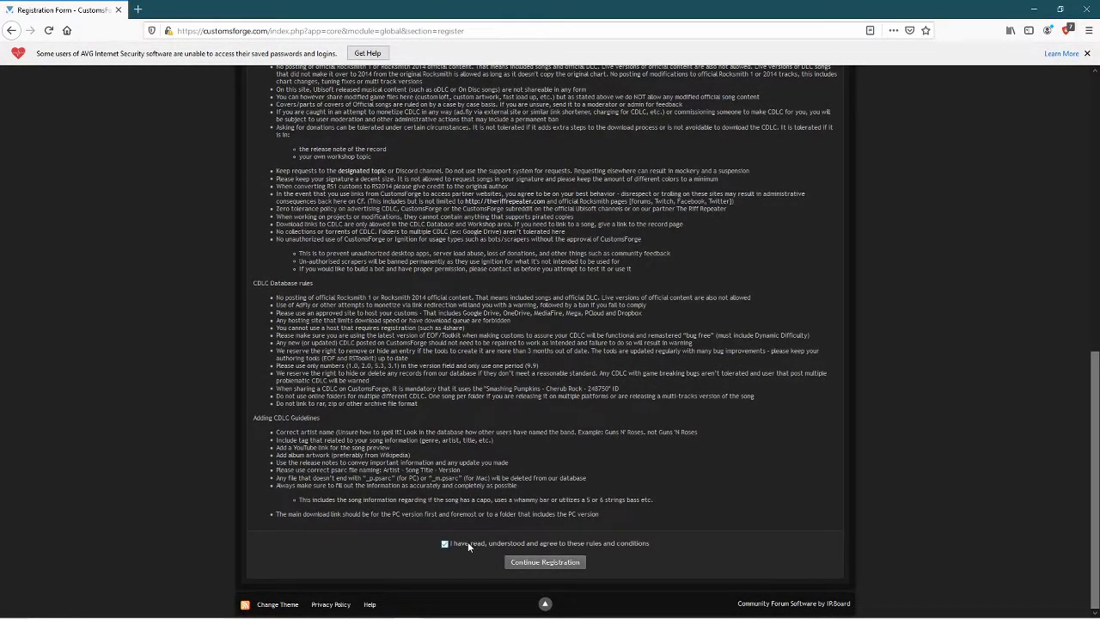
pyautogui.click(547, 563)
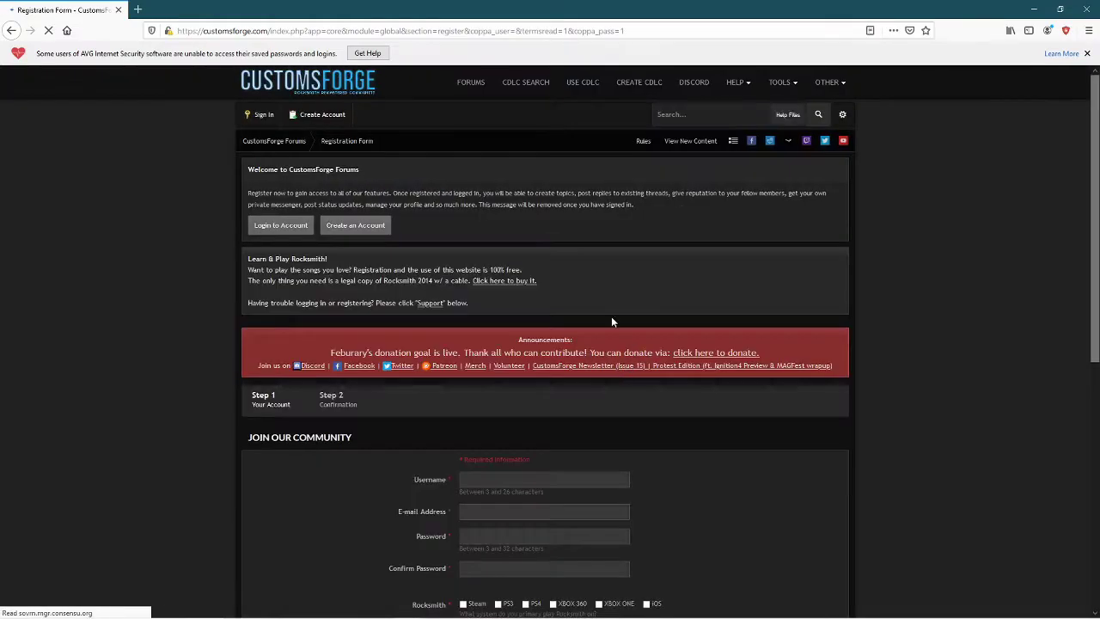
pyautogui.scroll(-3, 400, 357)
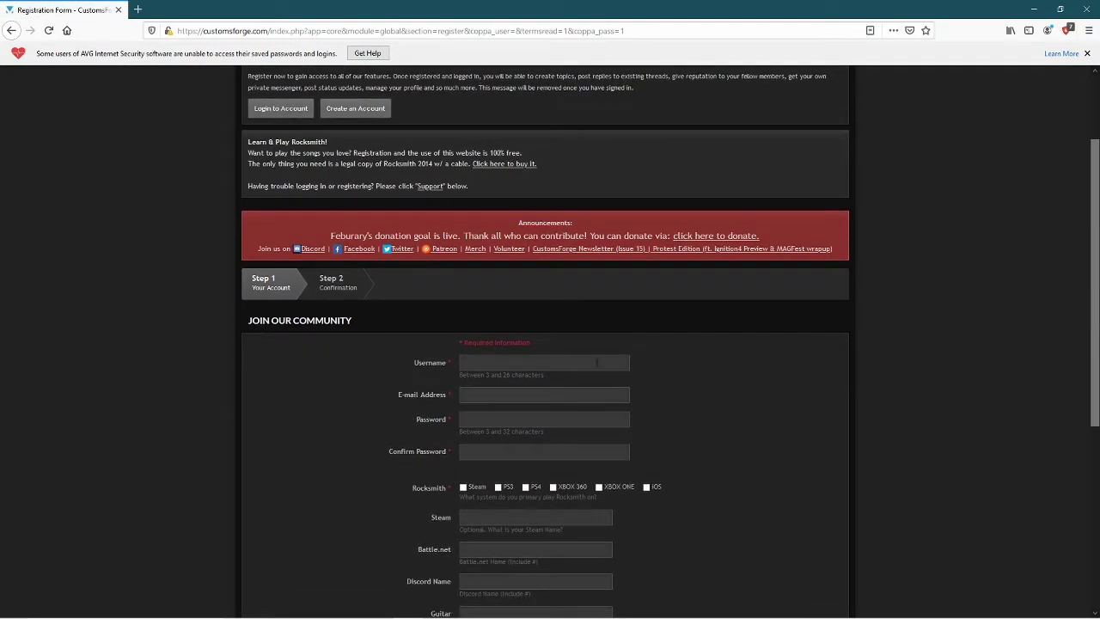
pyautogui.scroll(-3, 474, 364)
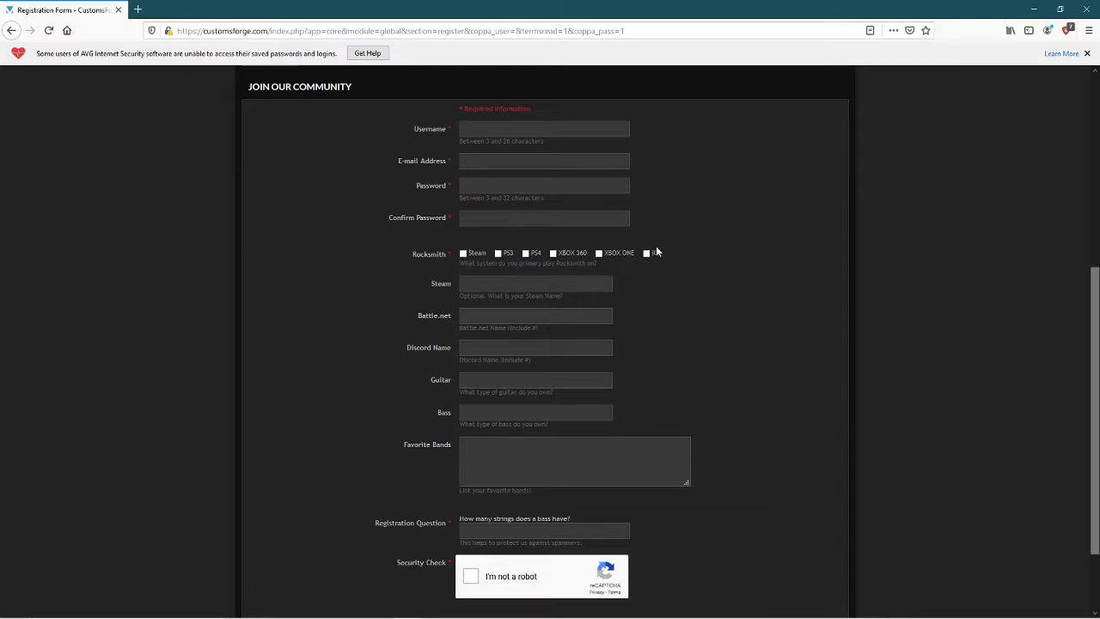
pyautogui.scroll(-1, 677, 273)
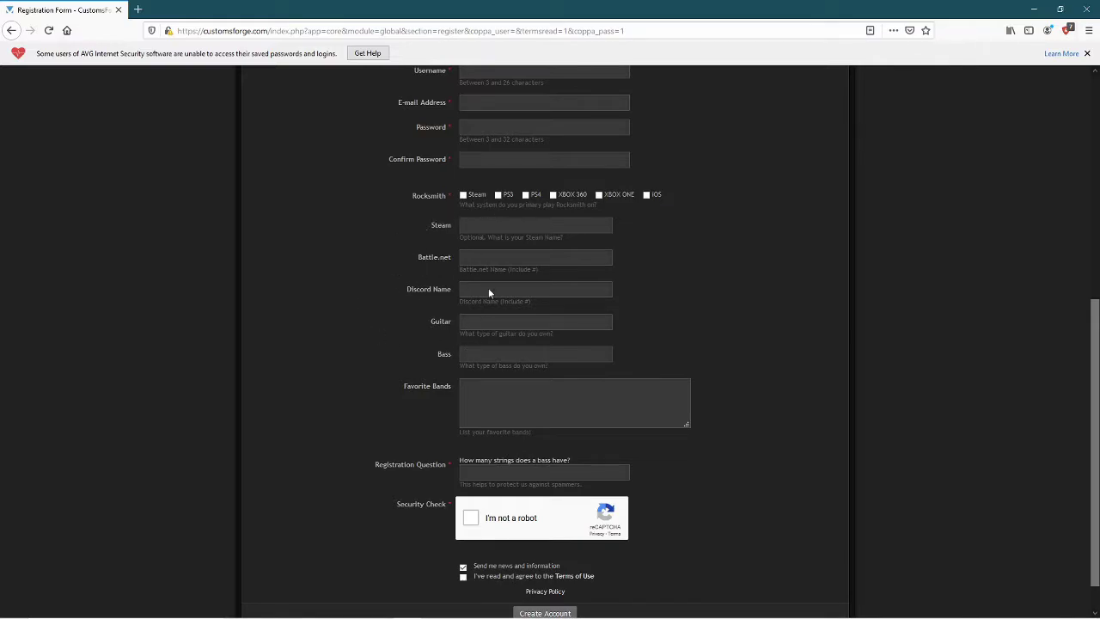
pyautogui.scroll(-1, 442, 317)
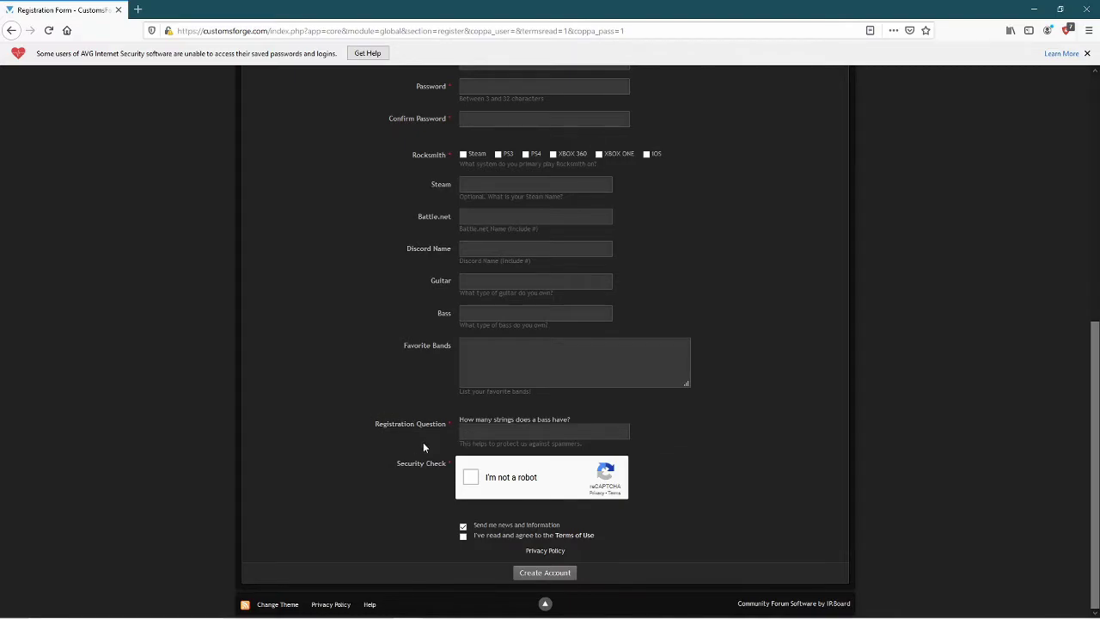
pyautogui.click(546, 573)
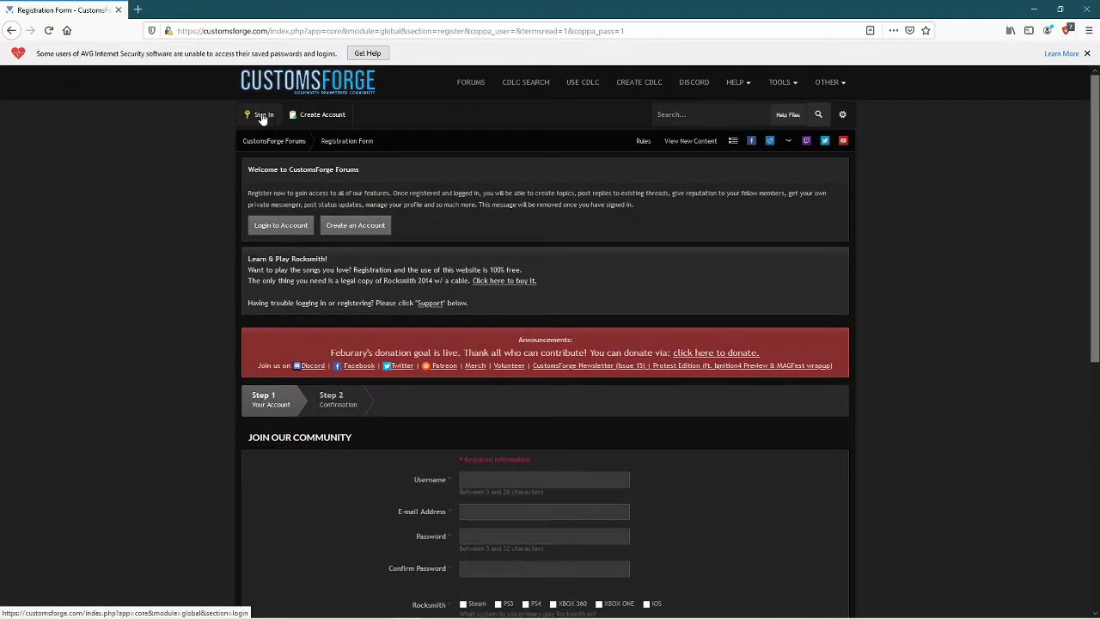
# - Sign in to CustomsForge with the saved username and the account password
pyautogui.click(263, 116)
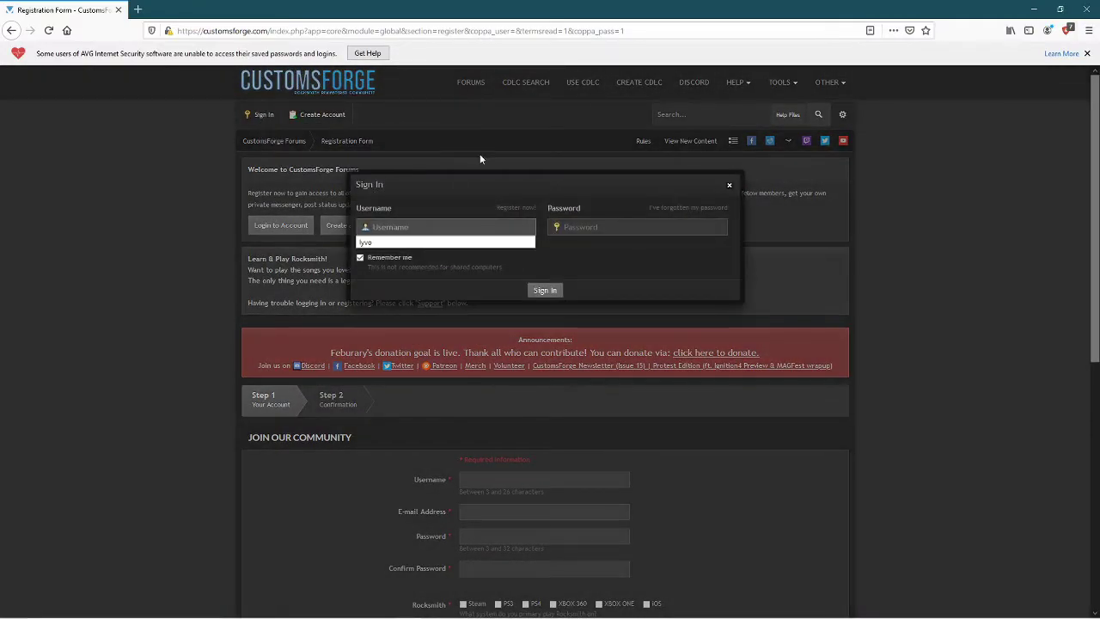
pyautogui.click(492, 242)
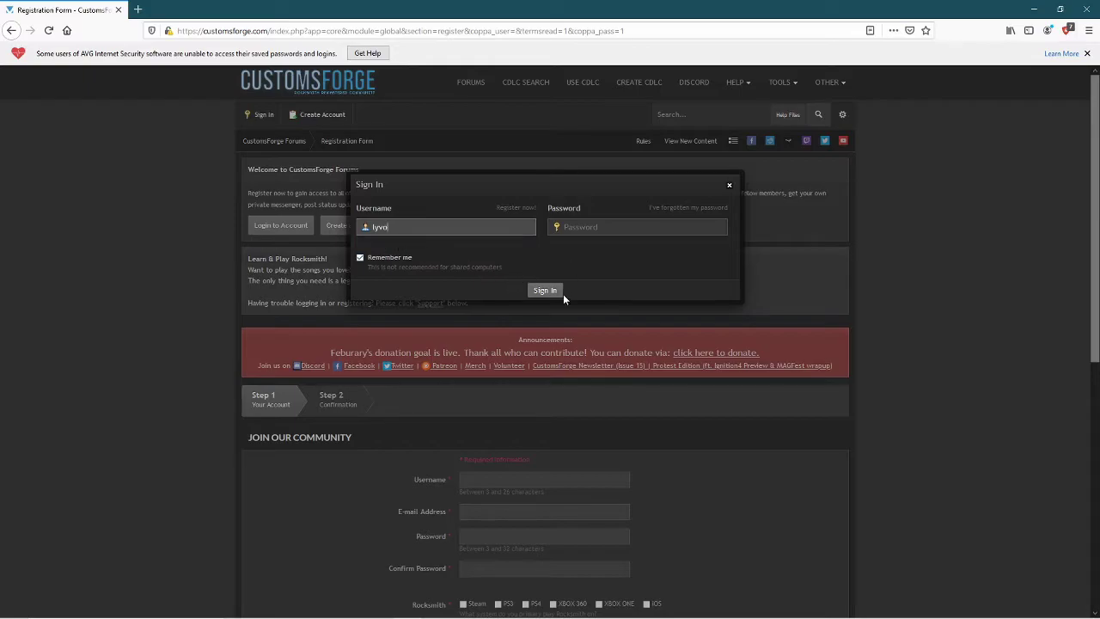
pyautogui.click(587, 229)
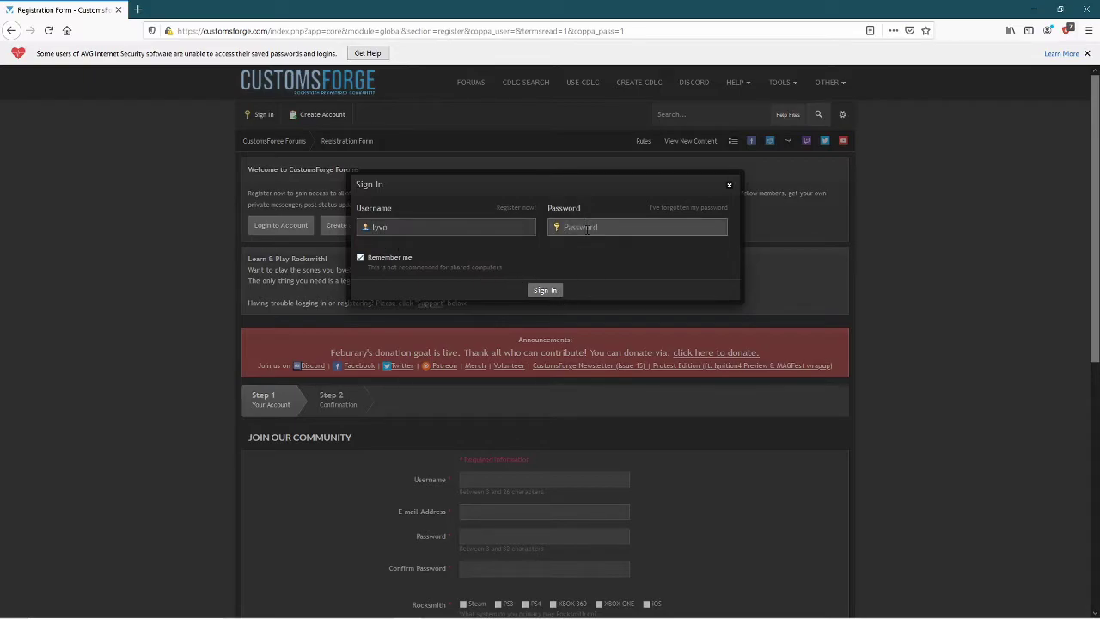
pyautogui.write('********')
pyautogui.press('Return')
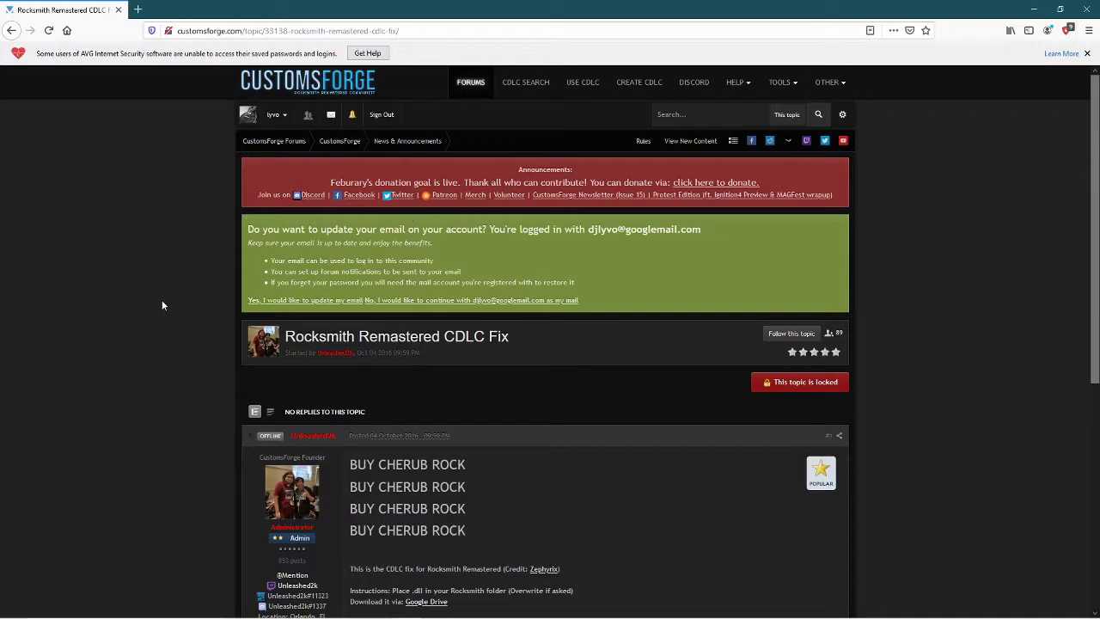
# - Scroll to the fix post and highlight the PC install instructions and download line to read them
pyautogui.scroll(-3, 168, 314)
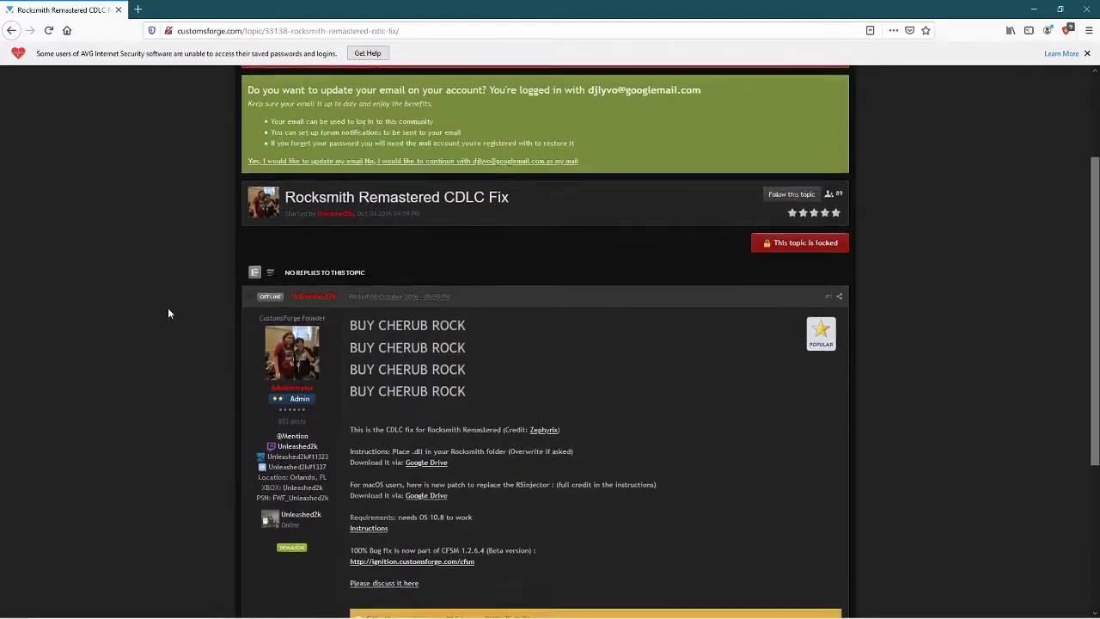
pyautogui.scroll(-1, 168, 313)
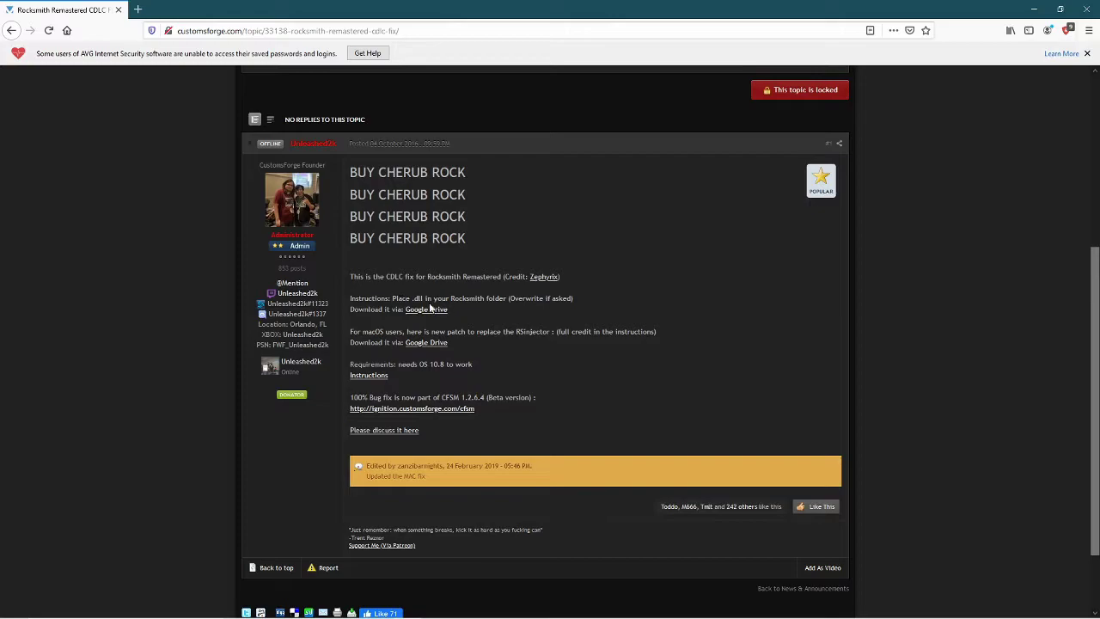
pyautogui.moveTo(405, 309); pyautogui.dragTo(449, 315)
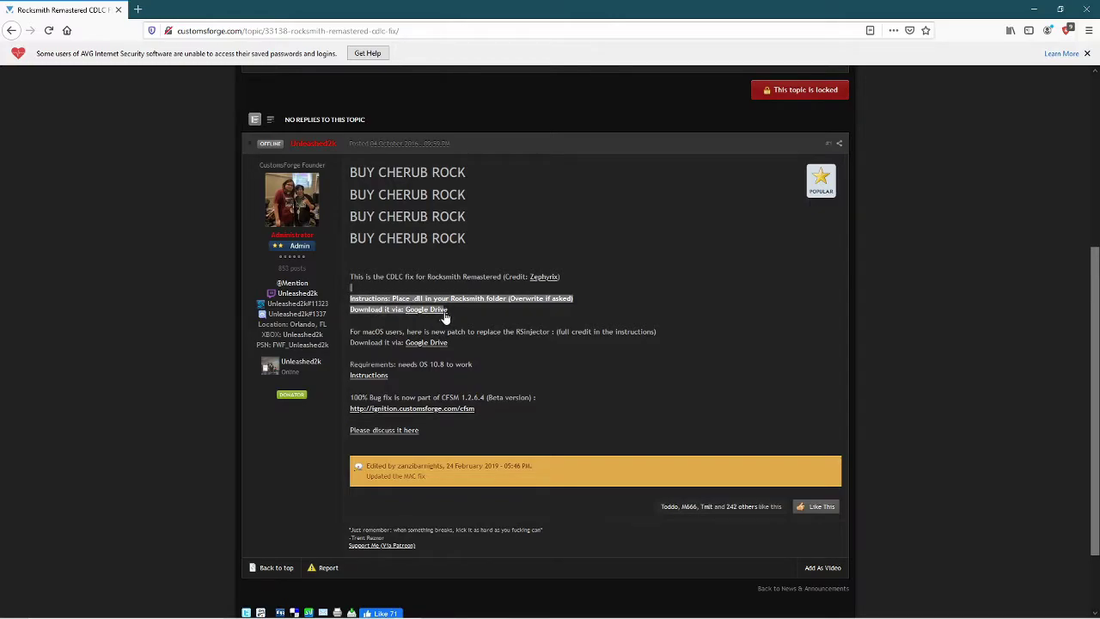
pyautogui.moveTo(344, 329); pyautogui.dragTo(423, 332)
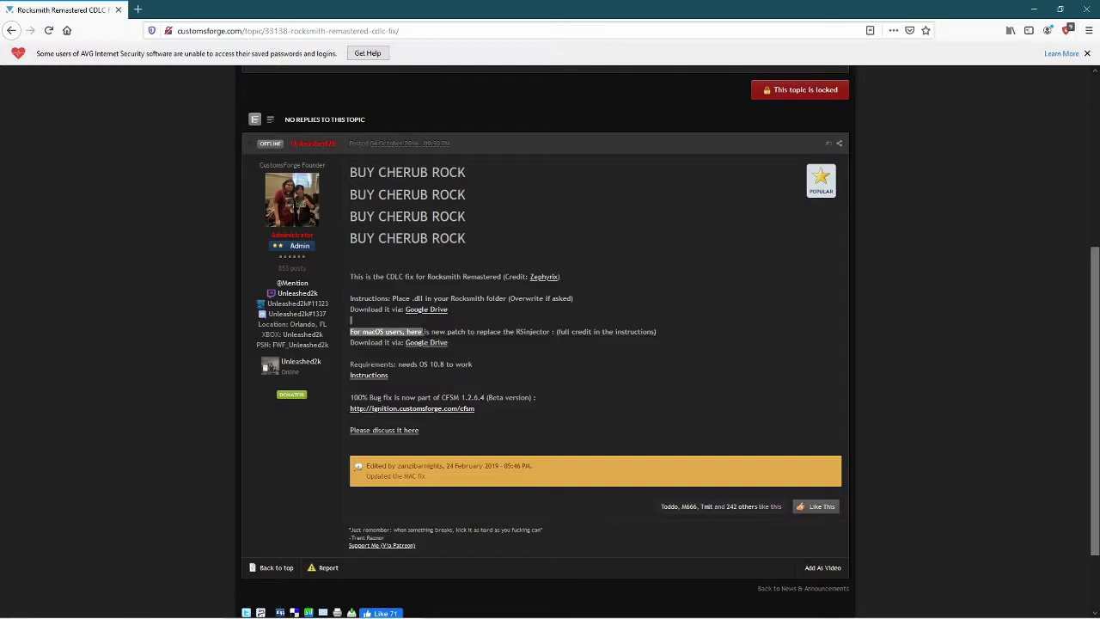
pyautogui.moveTo(344, 291); pyautogui.dragTo(461, 327)
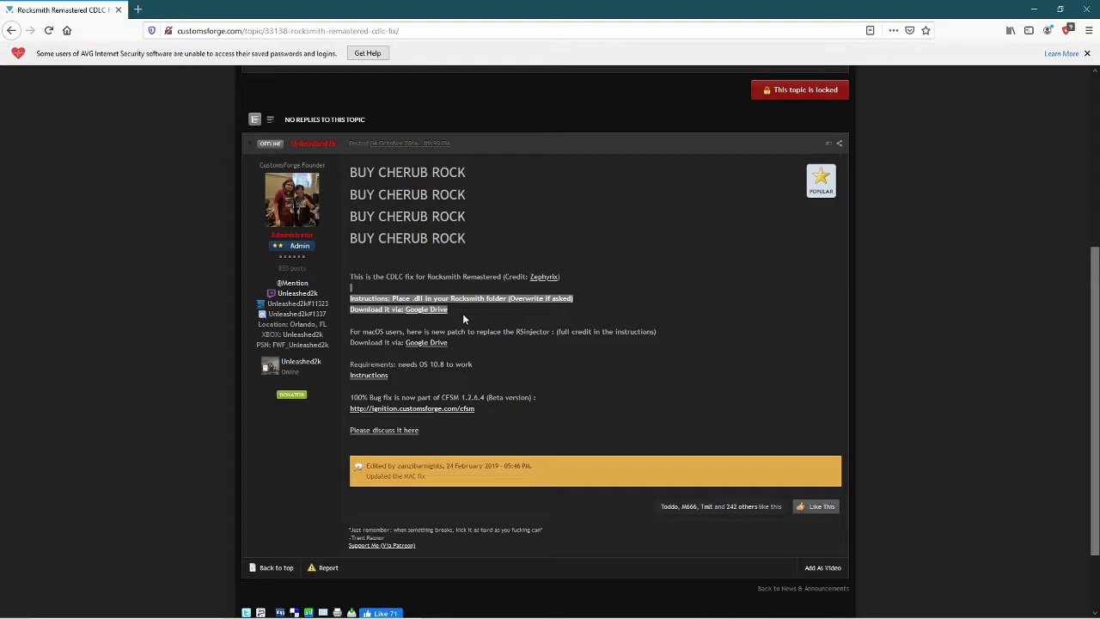
pyautogui.click(475, 312)
# - Download D3DX9_42.dll from the PC Google Drive link and save the file
pyautogui.click(441, 311)
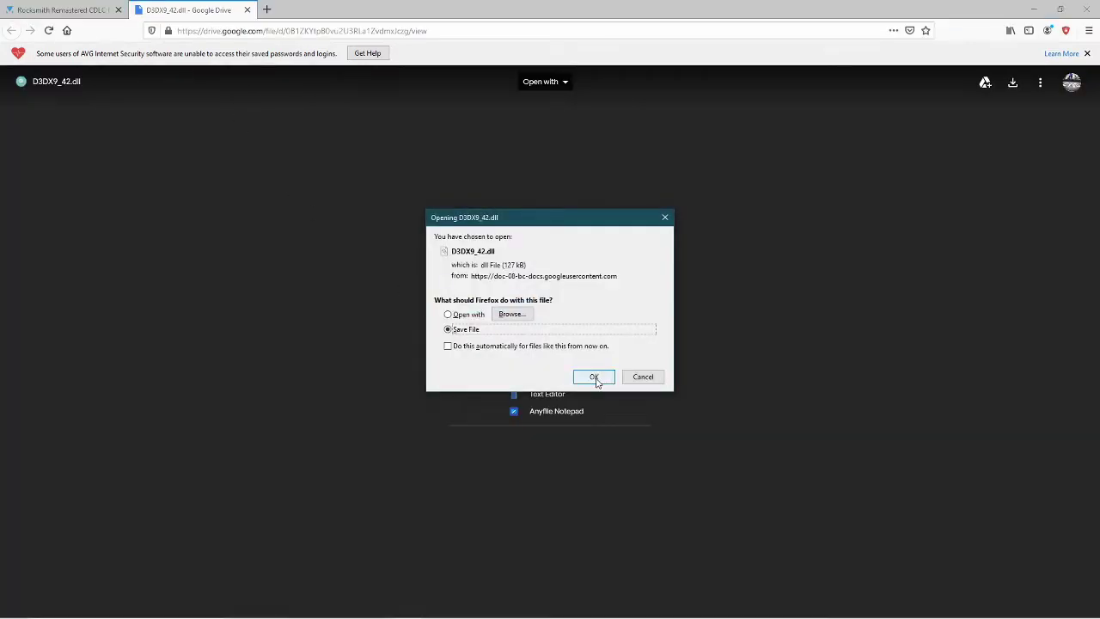
pyautogui.click(596, 376)
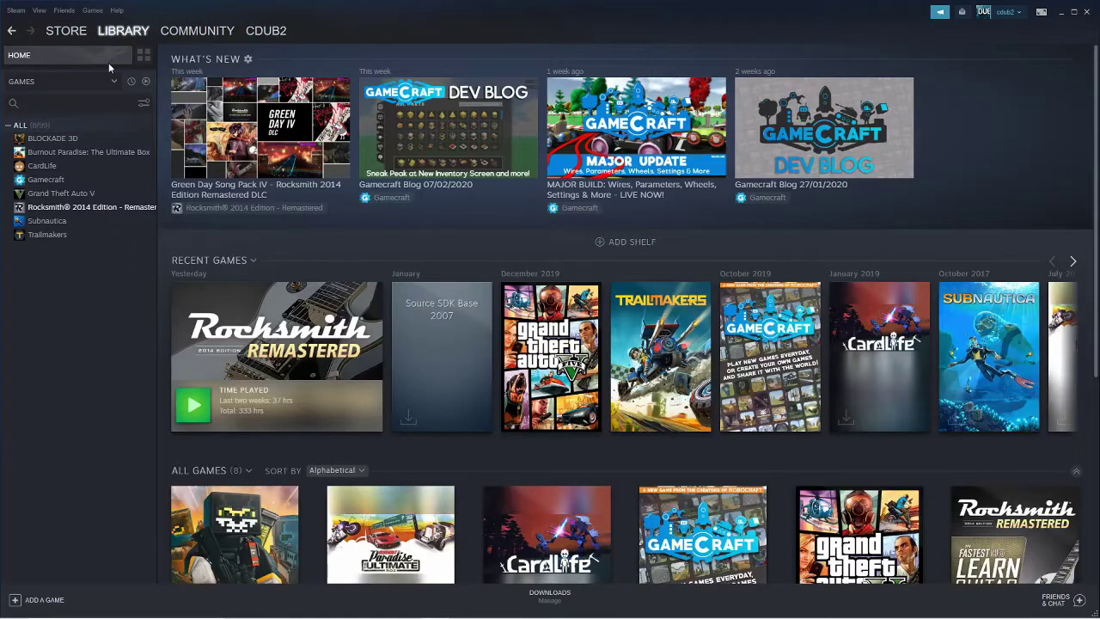
# - Open Rocksmith 2014 Remastered's Properties and browse its local files to reach the install folder
pyautogui.click(104, 210)
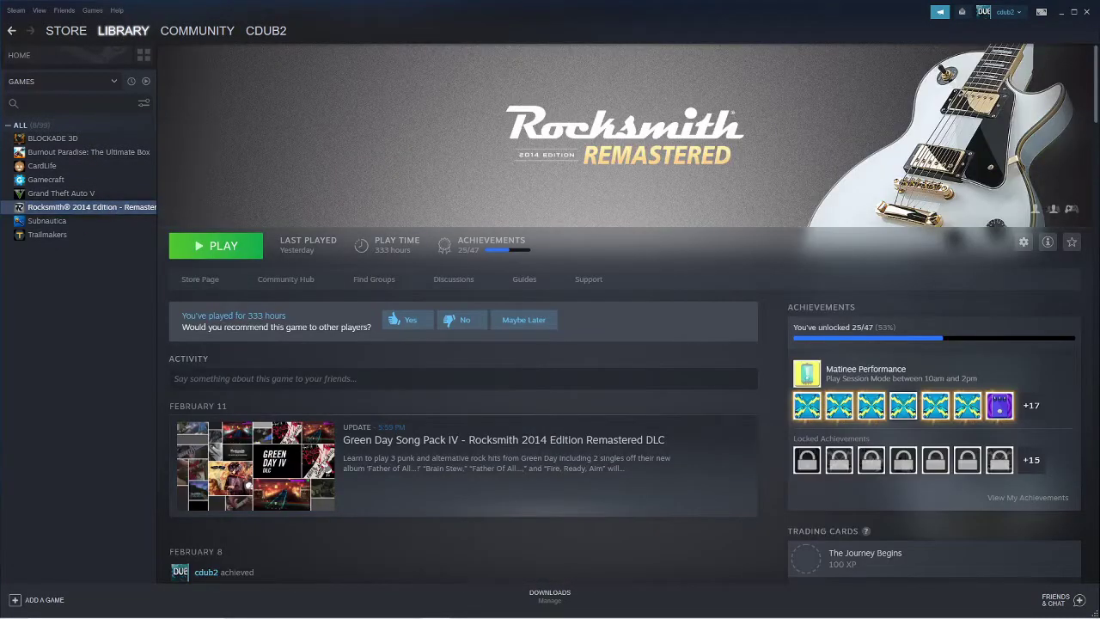
pyautogui.rightClick(101, 211)
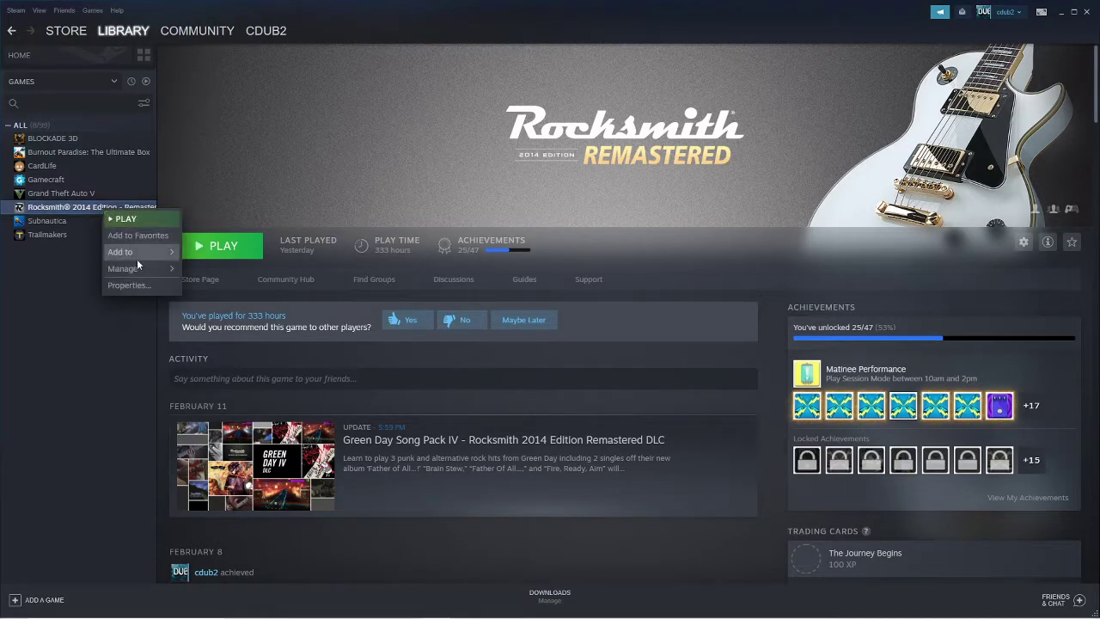
pyautogui.click(134, 286)
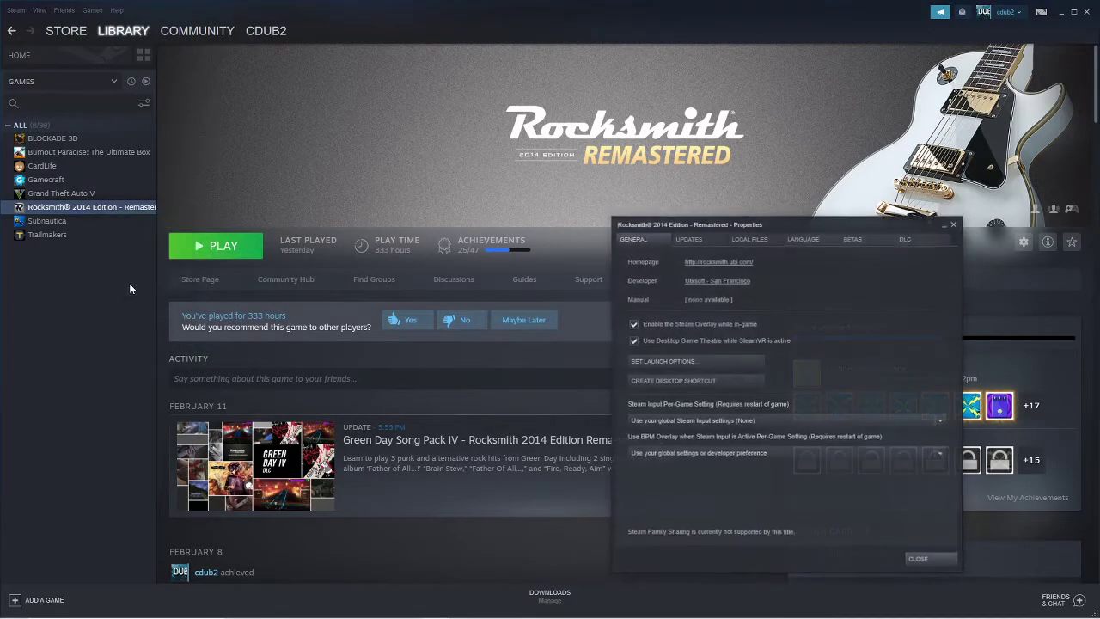
pyautogui.click(736, 240)
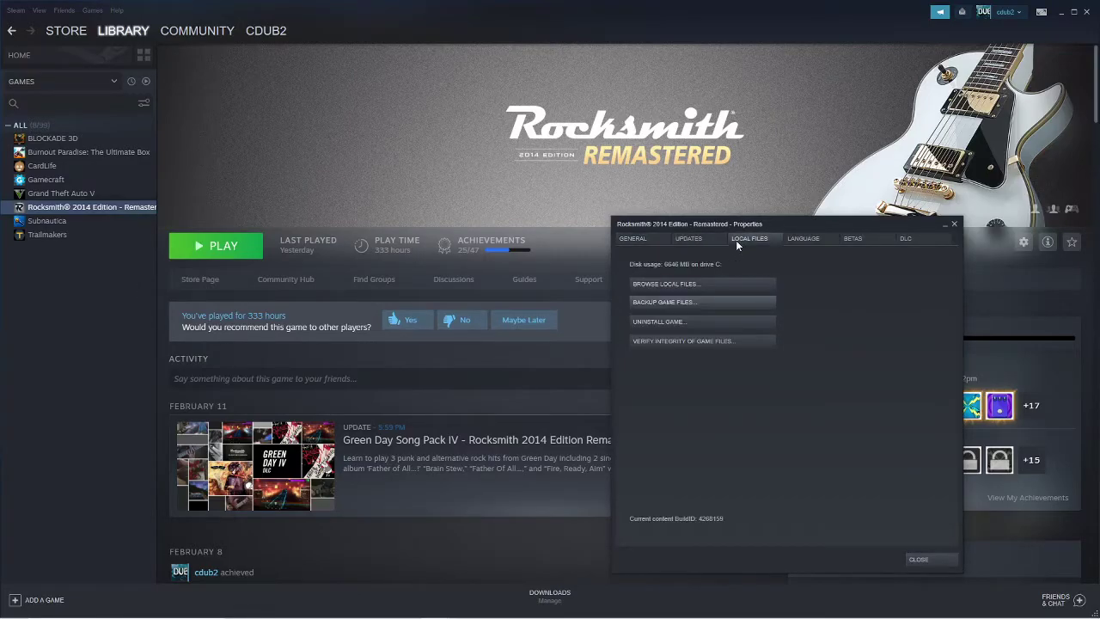
pyautogui.click(664, 284)
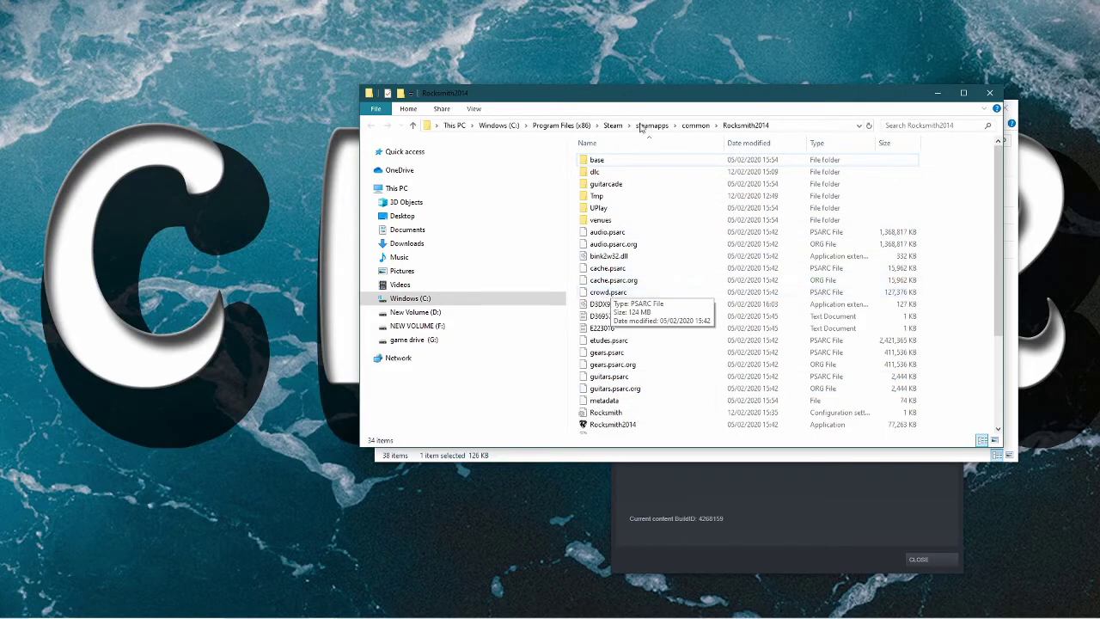
# - Drag D3DX9_42(2).dll from Downloads into the Rocksmith2014 game folder
pyautogui.moveTo(629, 96); pyautogui.dragTo(509, 244)
pyautogui.click(587, 111)
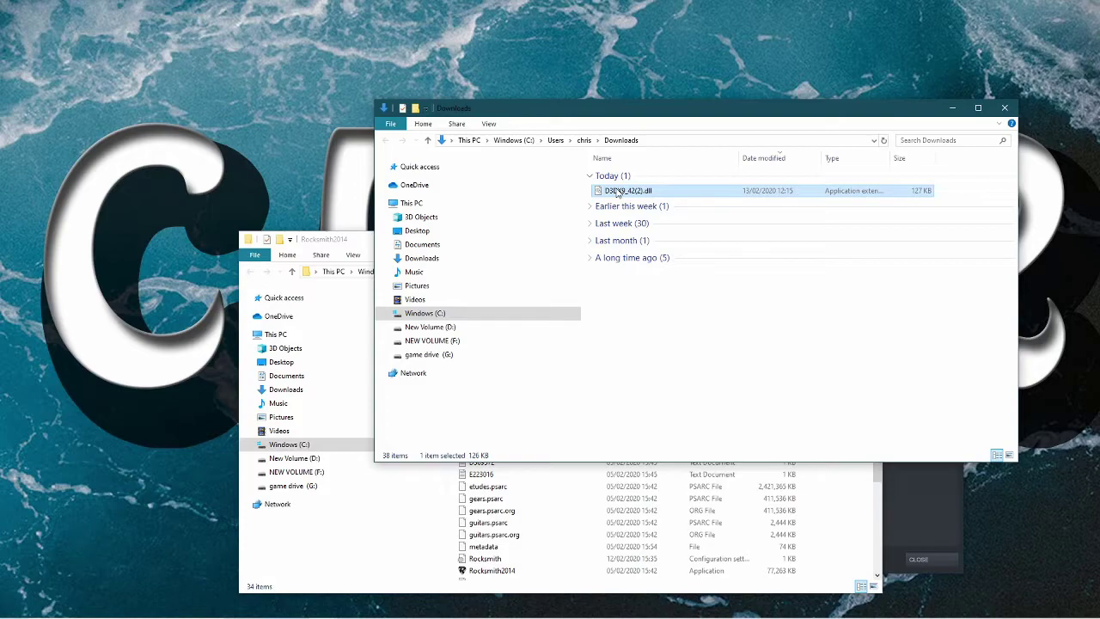
pyautogui.rightClick(615, 191)
pyautogui.click(620, 109)
pyautogui.moveTo(610, 113); pyautogui.dragTo(836, 22)
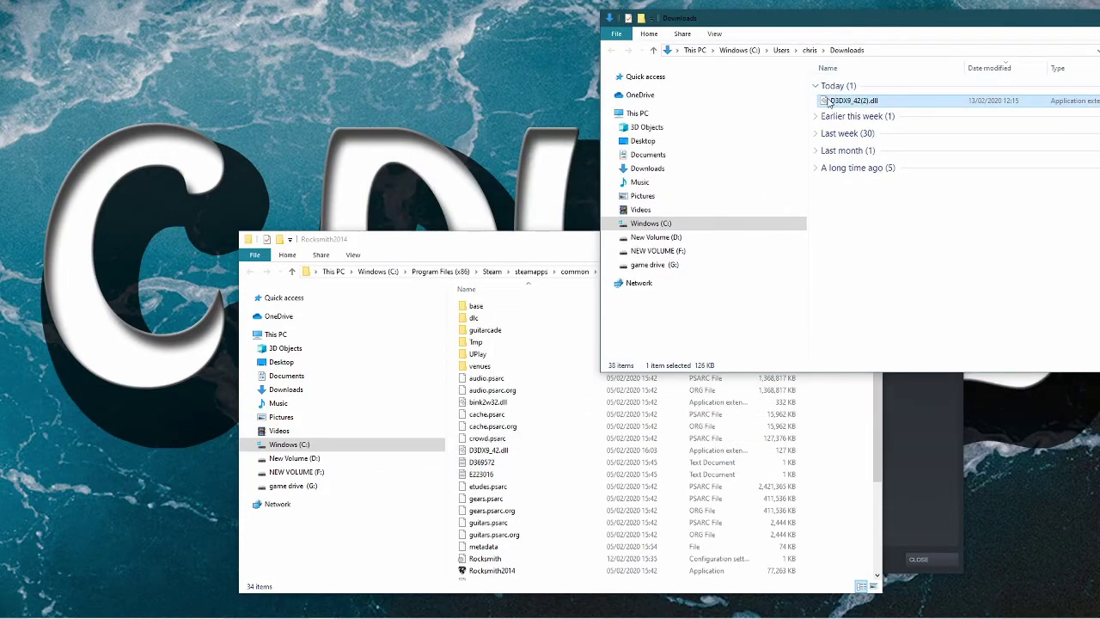
pyautogui.moveTo(830, 102); pyautogui.dragTo(453, 438)
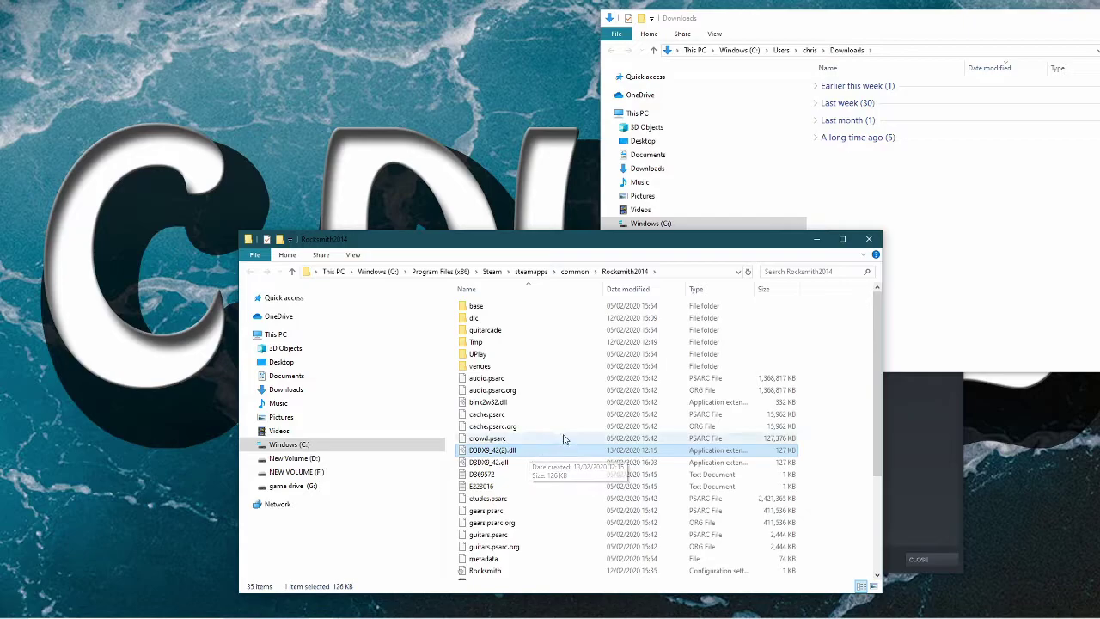
# - Return to Firefox and open the Ignition CDLC search page from the forum's top menu
pyautogui.moveTo(413, 609)
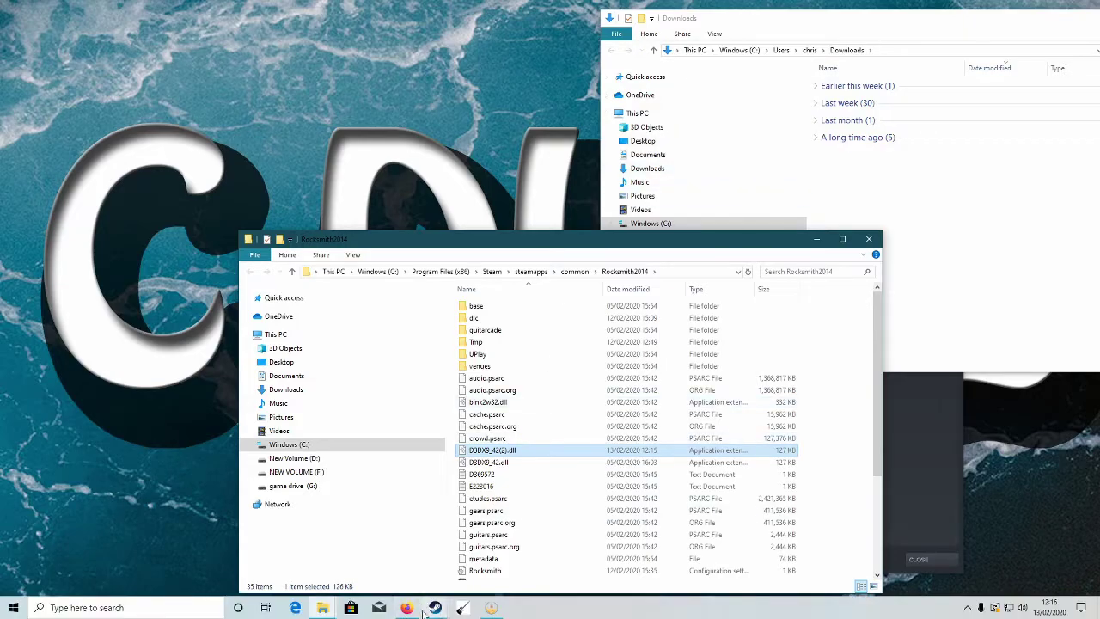
pyautogui.click(406, 608)
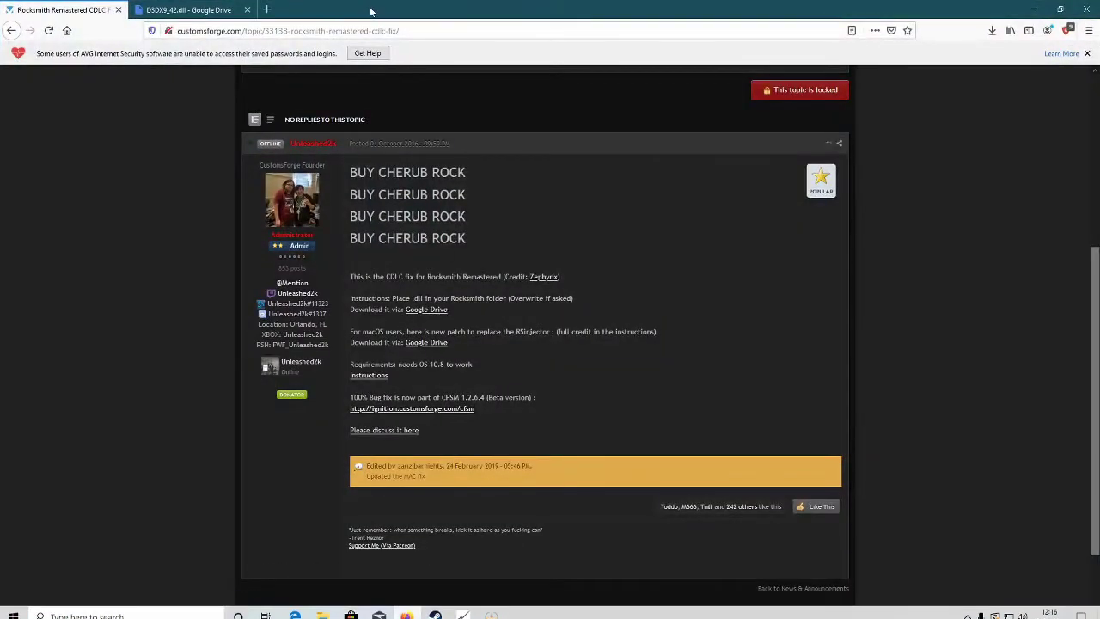
pyautogui.scroll(4, 336, 112)
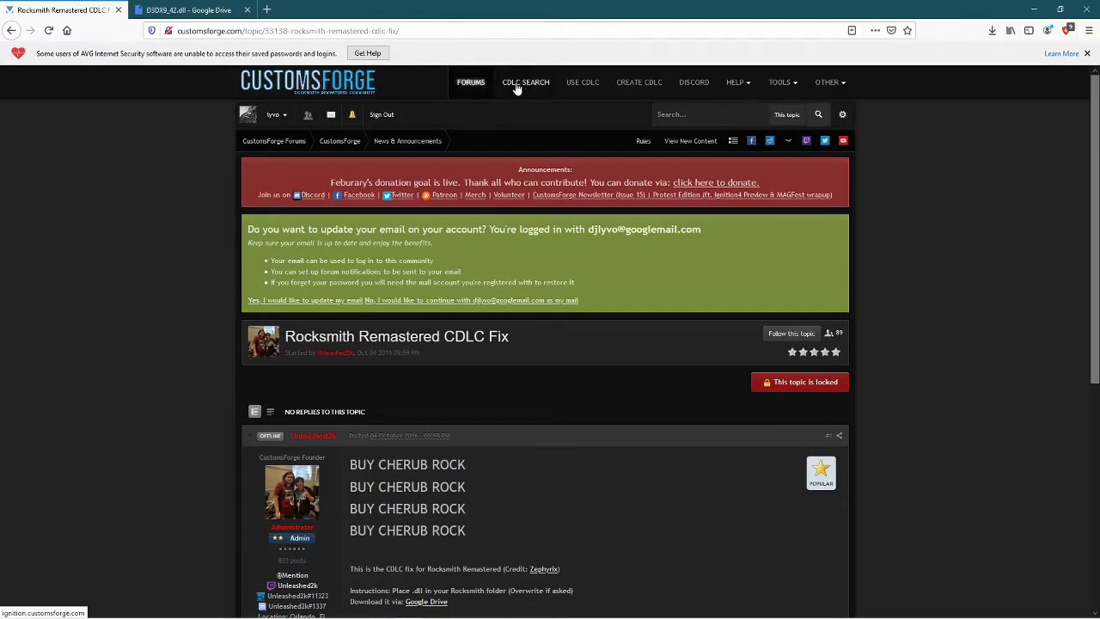
pyautogui.click(515, 87)
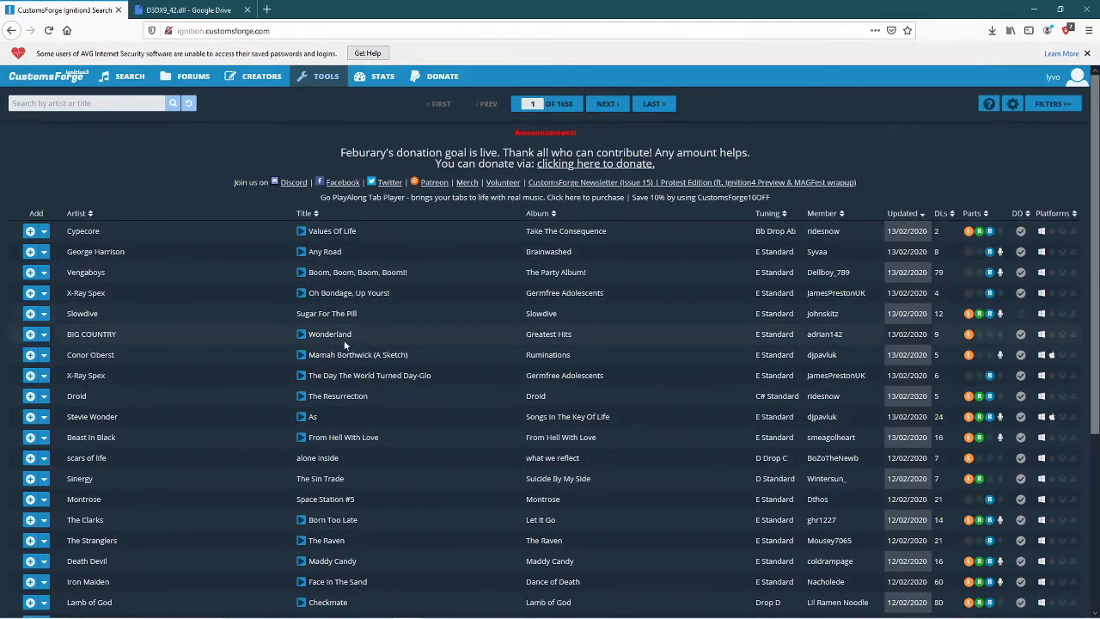
pyautogui.scroll(-1, 200, 248)
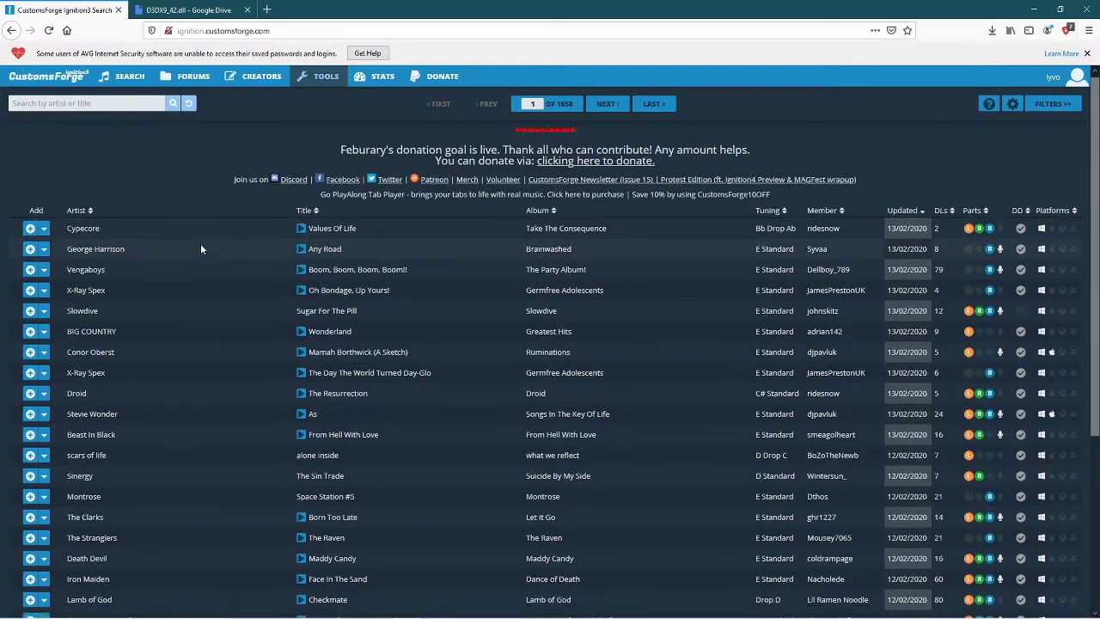
pyautogui.scroll(-3, 201, 245)
pyautogui.scroll(3, 192, 244)
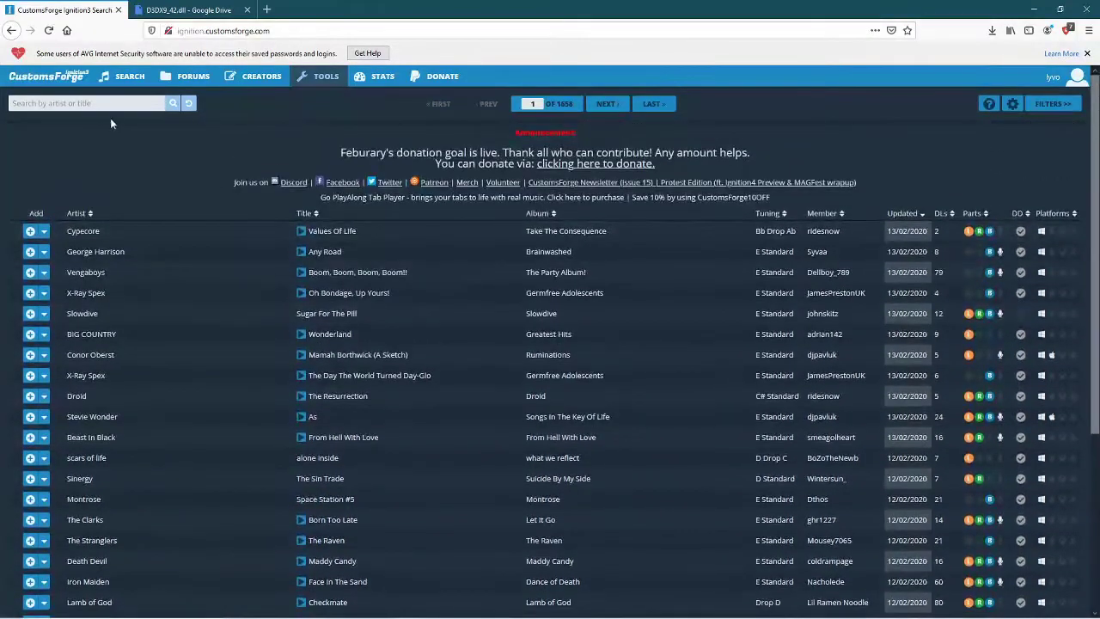
pyautogui.click(62, 100)
# - Sort the song list by DLs descending so 'Comfortably Numb' with 80286 downloads leads
pyautogui.click(951, 217)
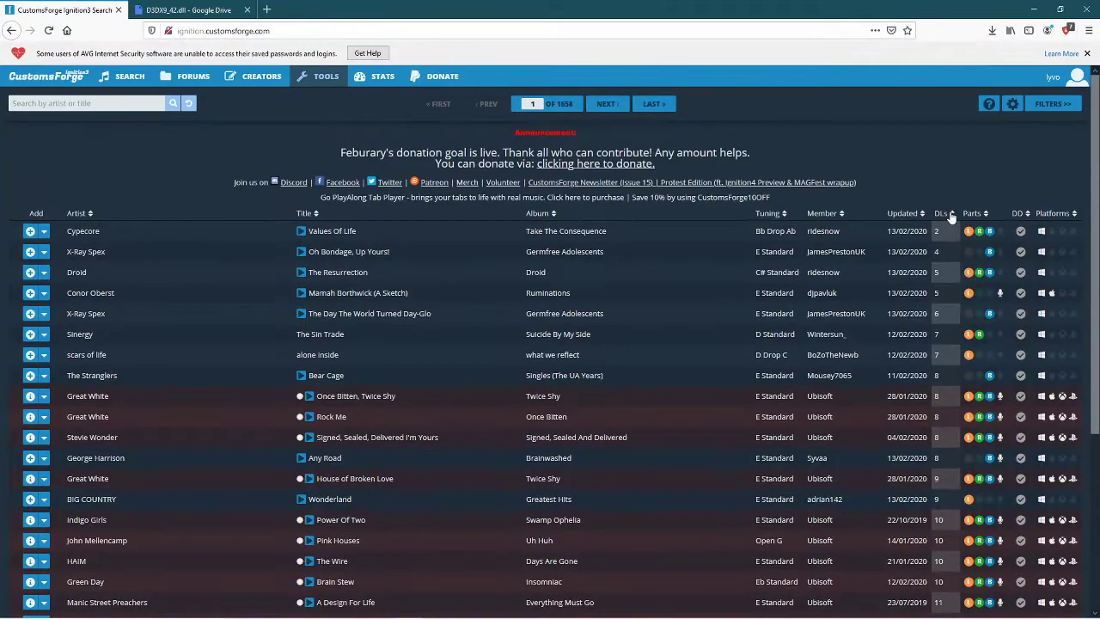
pyautogui.click(951, 215)
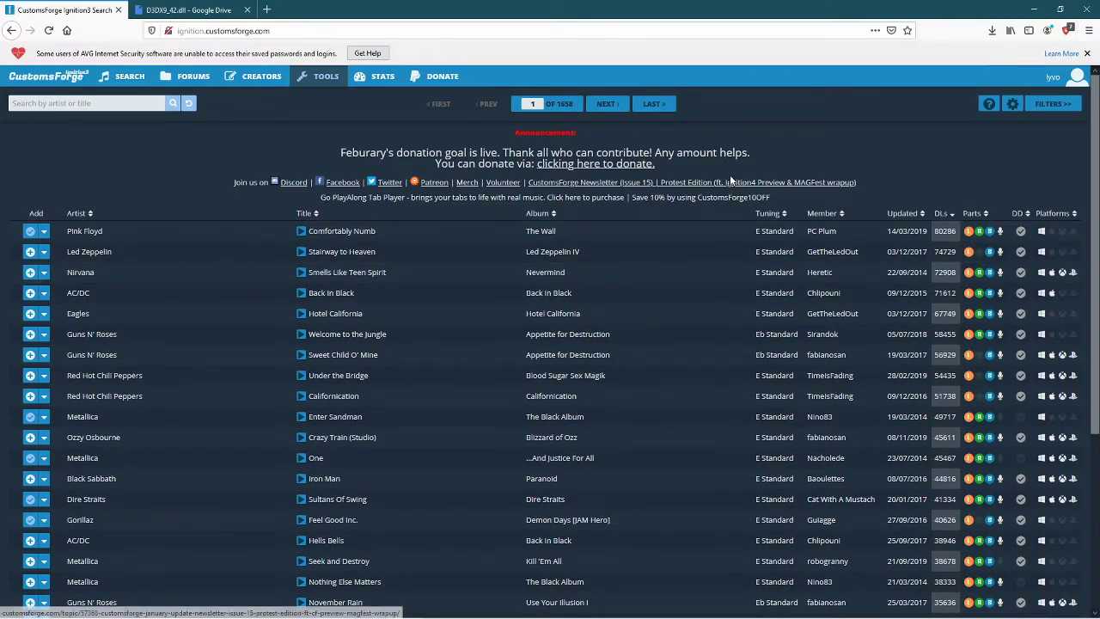
pyautogui.click(1051, 105)
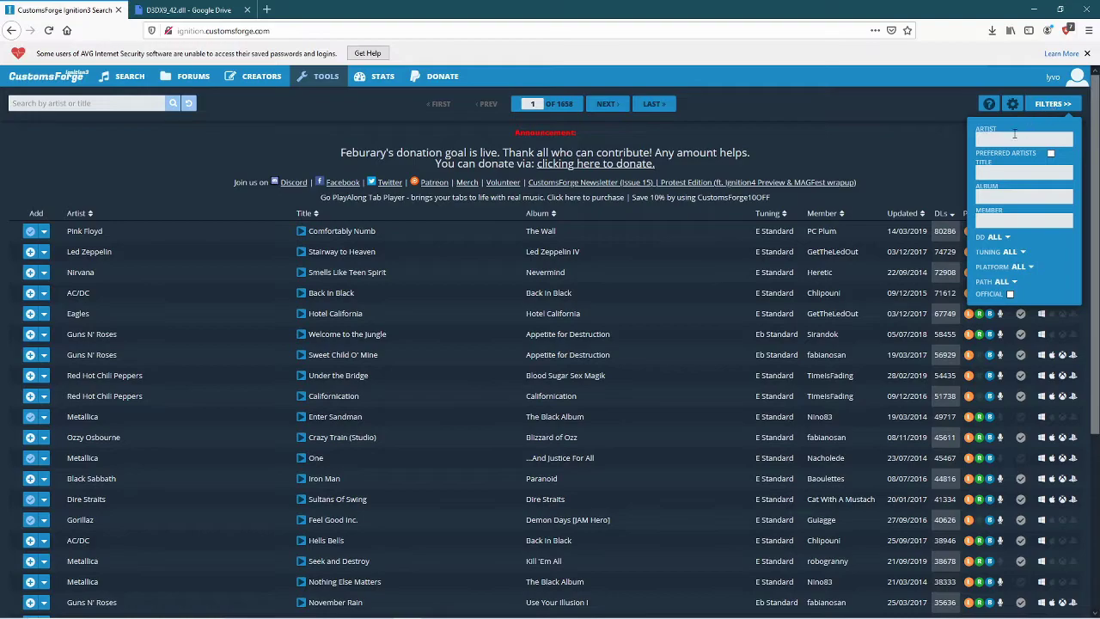
pyautogui.click(1030, 270)
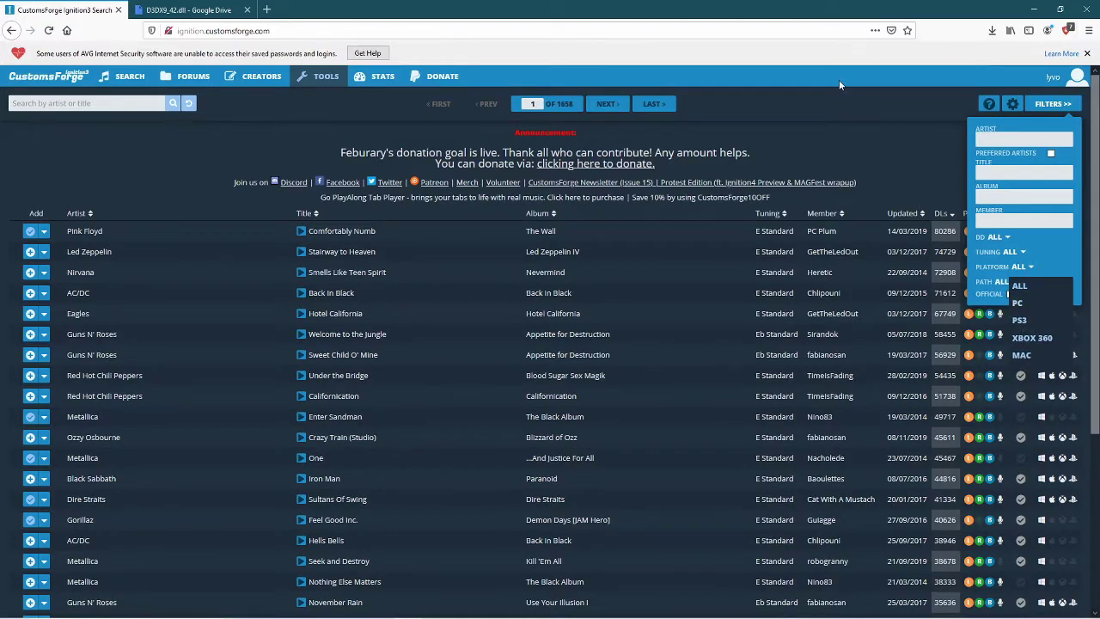
pyautogui.click(1069, 104)
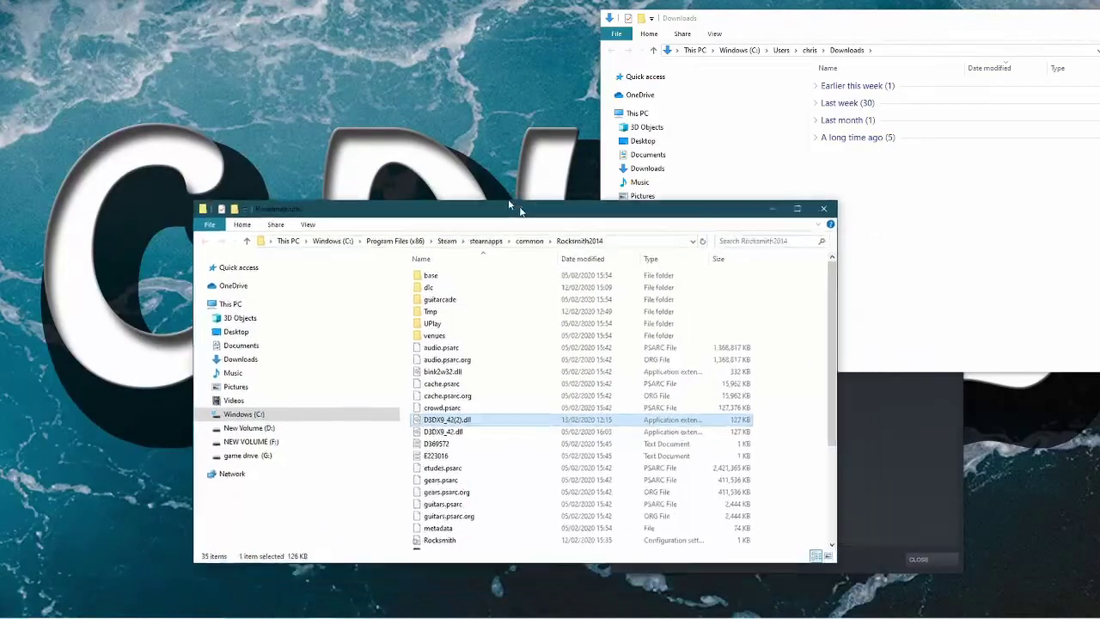
# - Close the Rocksmith2014 and Downloads Explorer windows, leaving Steam's Local Files tab visible
pyautogui.moveTo(508, 202); pyautogui.dragTo(458, 165)
pyautogui.click(775, 171)
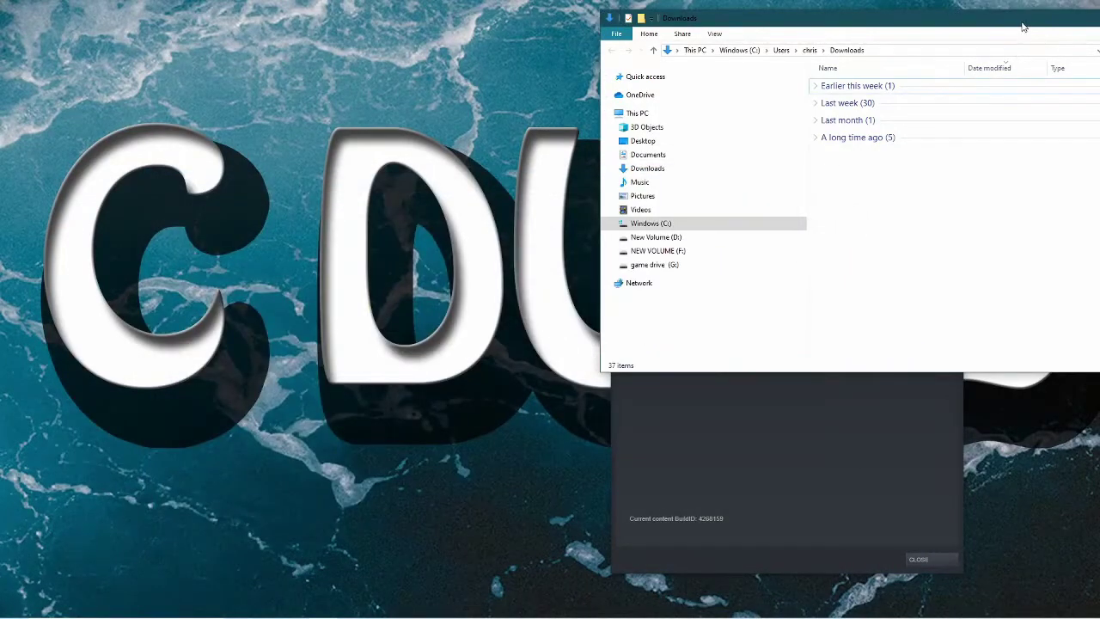
pyautogui.moveTo(1023, 27); pyautogui.dragTo(612, 105)
pyautogui.click(821, 99)
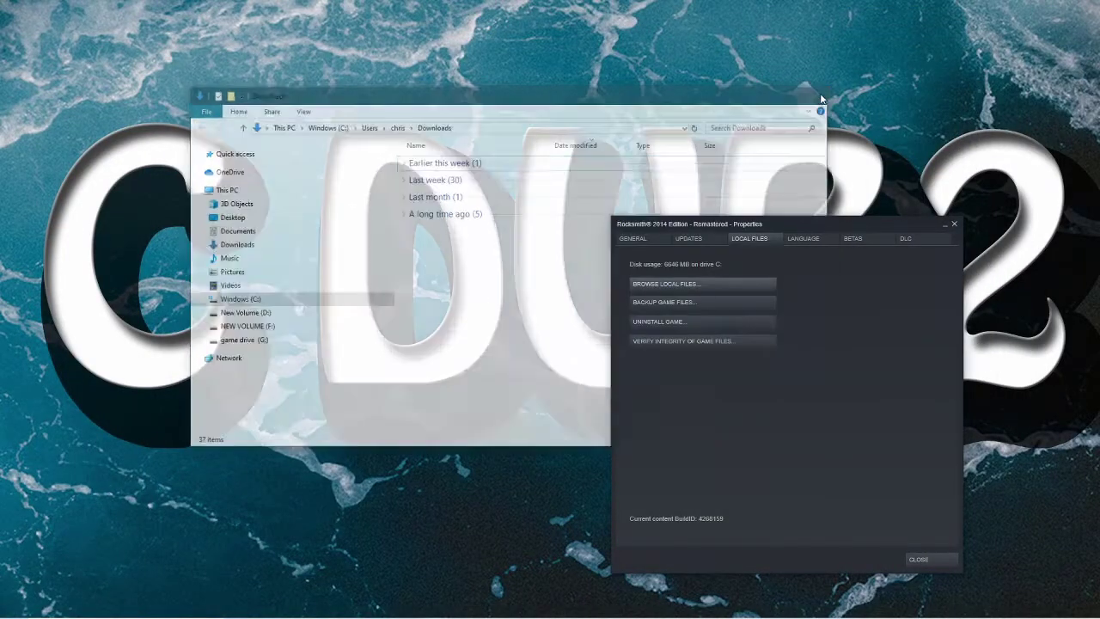